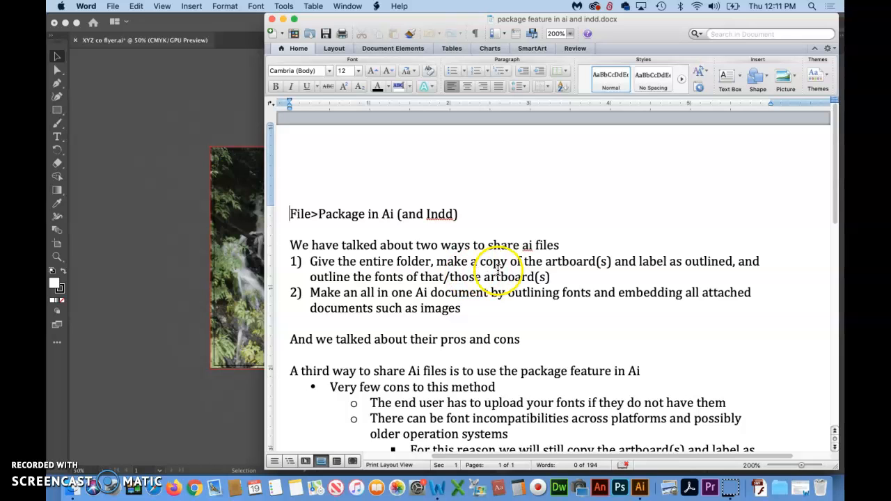
# Step: Read the notes on sharing Ai files, covering the package feature's drawbacks and the preparation steps for class
pyautogui.scroll(-1, 515, 271)
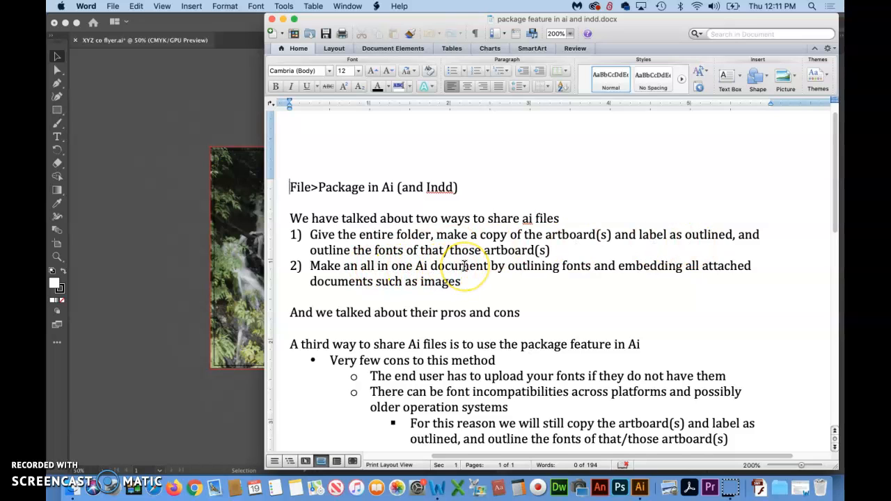
pyautogui.scroll(-2, 464, 266)
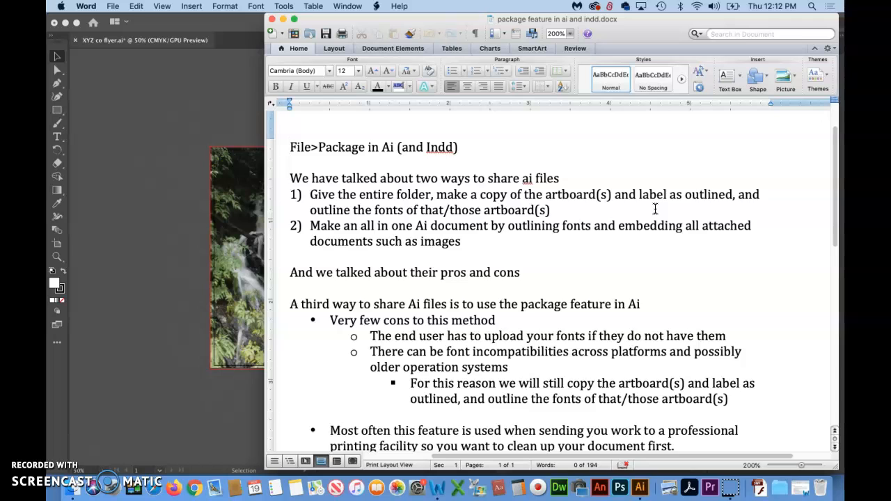
pyautogui.scroll(-2, 655, 209)
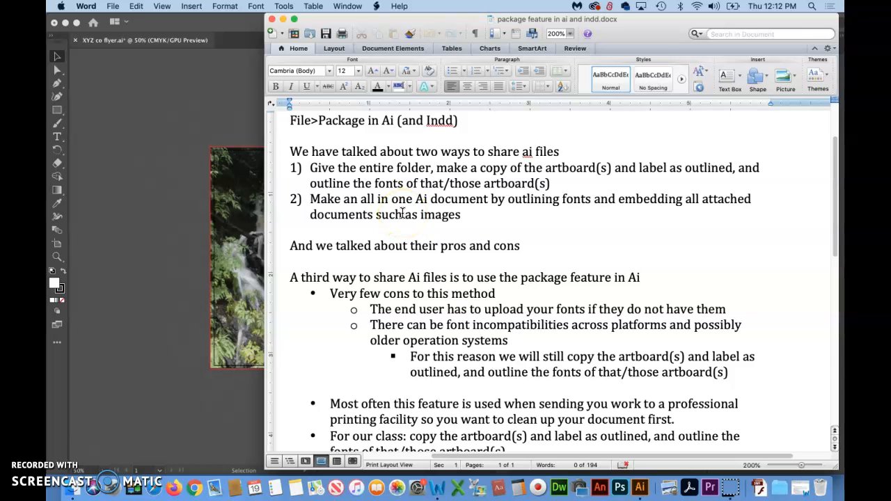
pyautogui.scroll(-2, 429, 213)
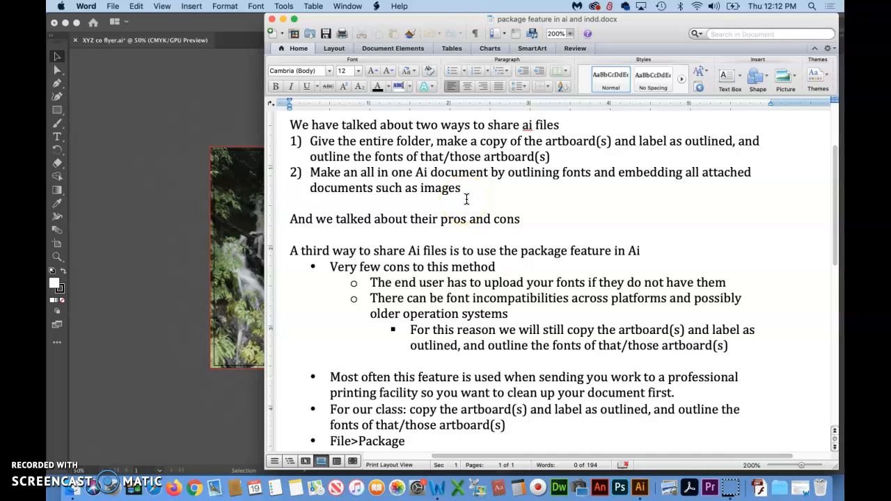
pyautogui.scroll(-3, 491, 213)
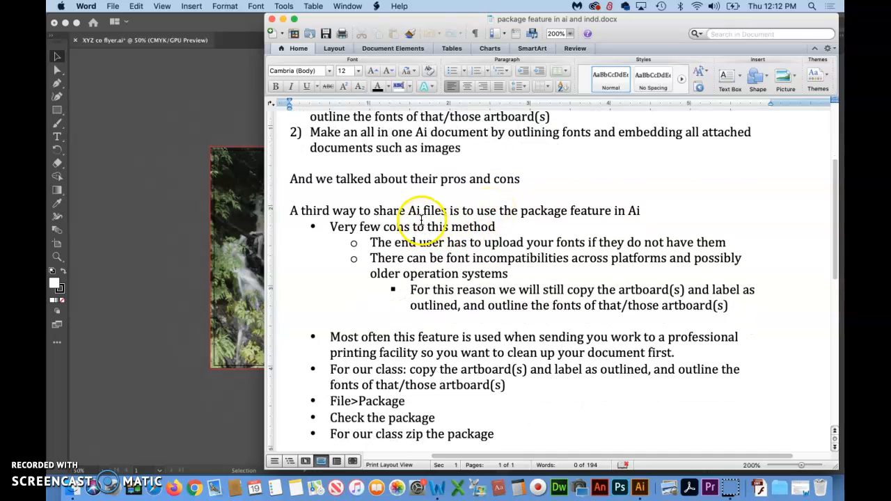
pyautogui.scroll(-3, 453, 193)
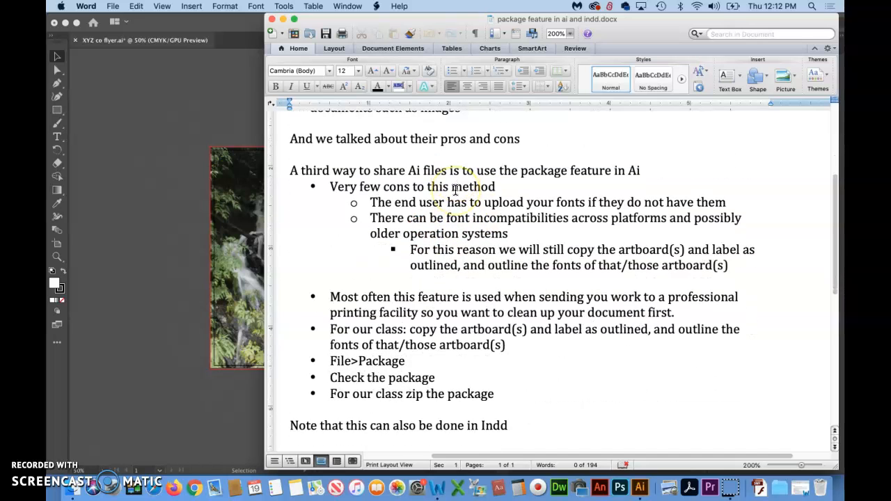
pyautogui.scroll(-1, 455, 190)
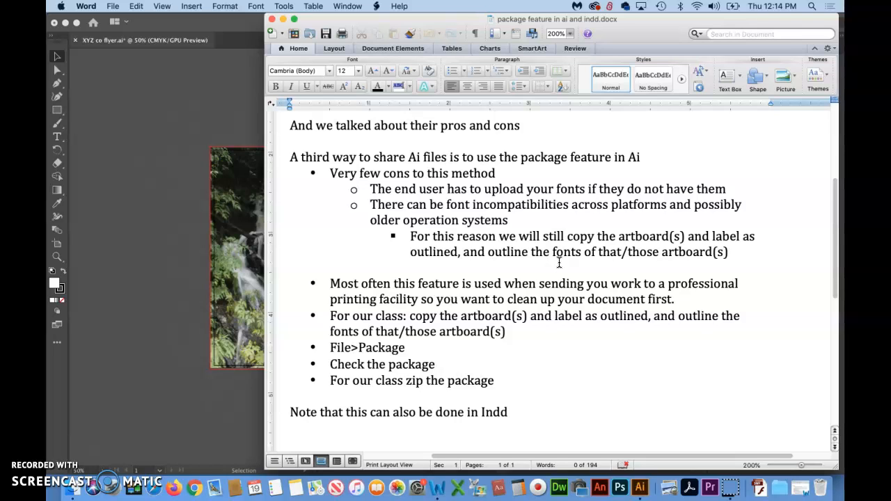
pyautogui.scroll(1, 559, 262)
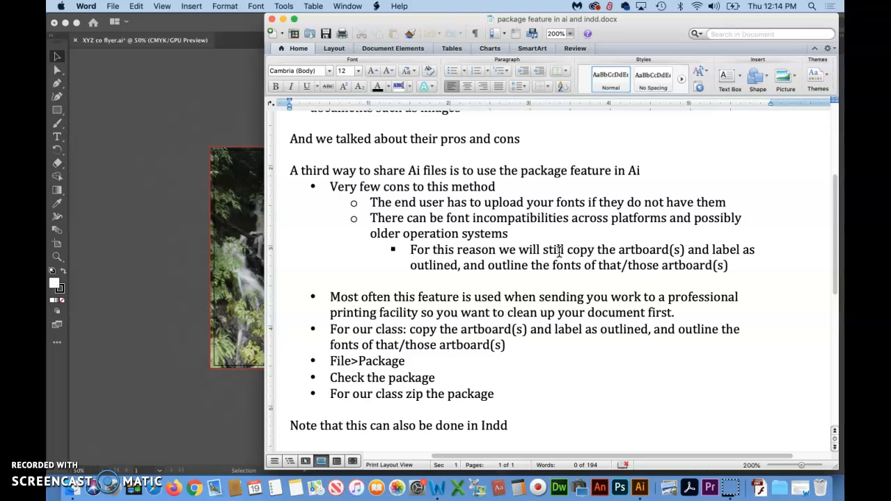
pyautogui.scroll(-1, 558, 251)
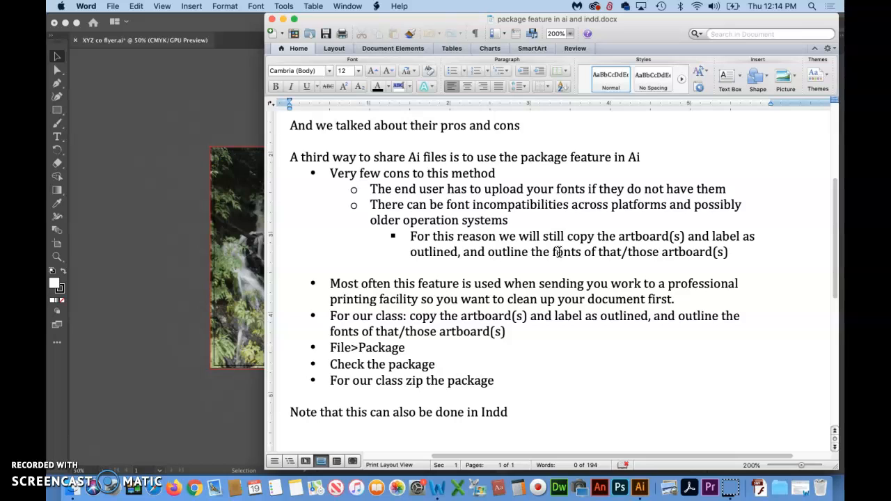
pyautogui.scroll(-2, 558, 252)
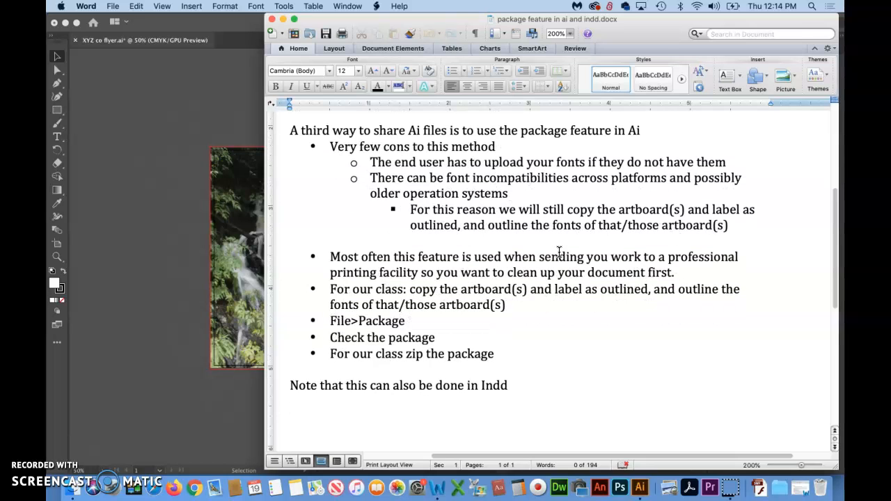
pyautogui.click(557, 247)
pyautogui.click(558, 236)
pyautogui.scroll(-2, 557, 235)
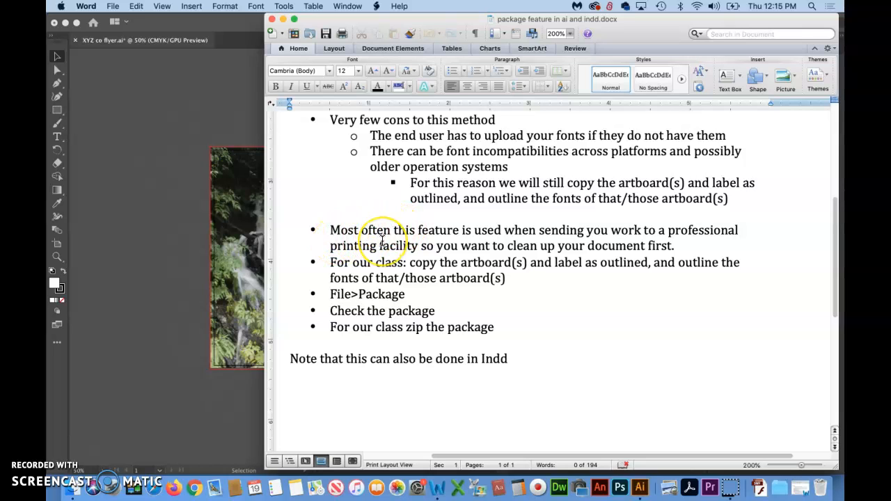
pyautogui.scroll(-2, 453, 223)
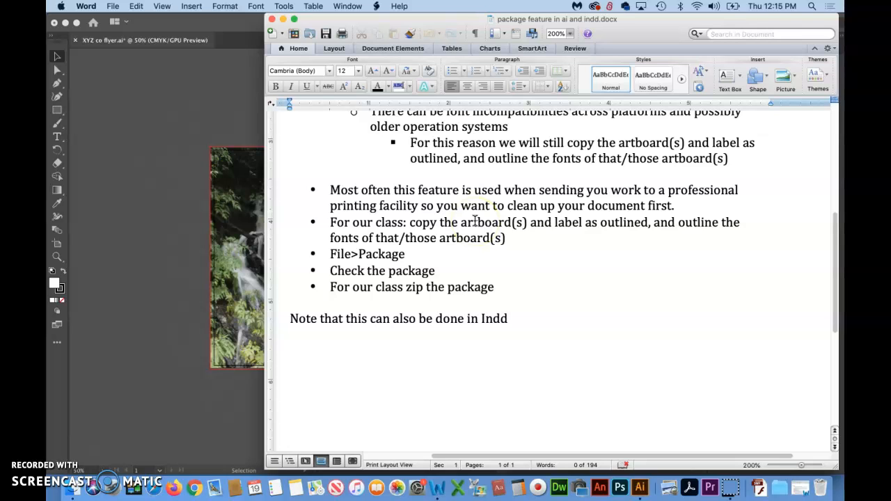
# Step: Switch to Illustrator and duplicate Artboard 1 with its artwork, placing the copy beside the original at about X 19.5 in, Y 4.25 in
pyautogui.click(158, 140)
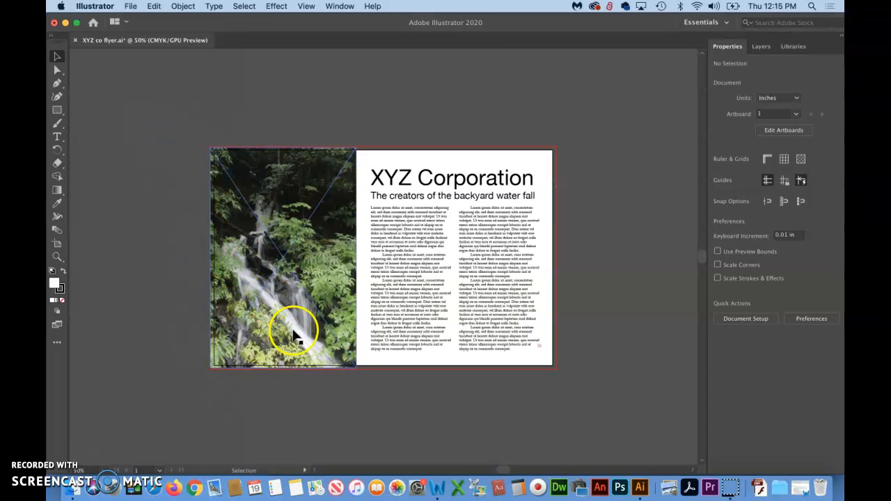
pyautogui.hscroll(5, 326, 394)
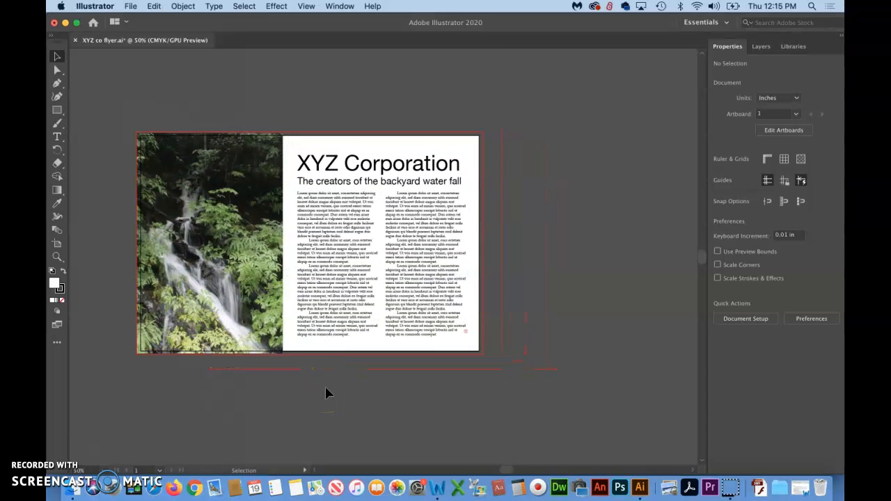
pyautogui.hscroll(3, 325, 394)
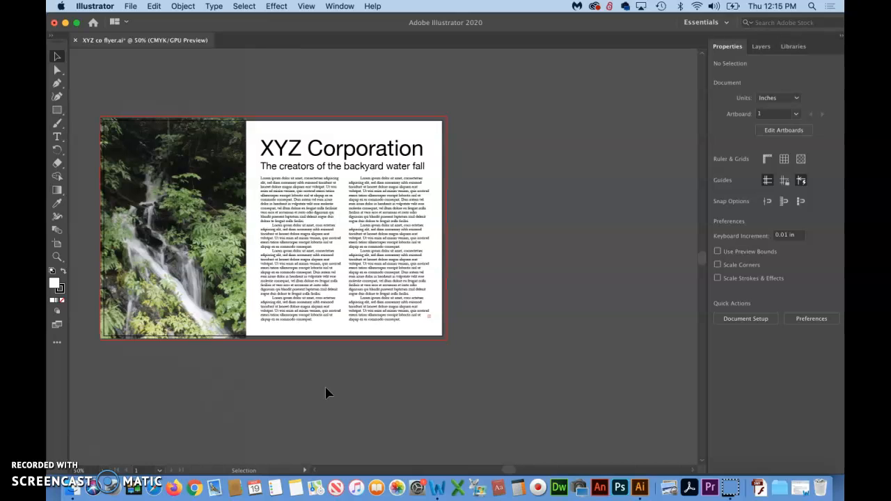
pyautogui.click(57, 247)
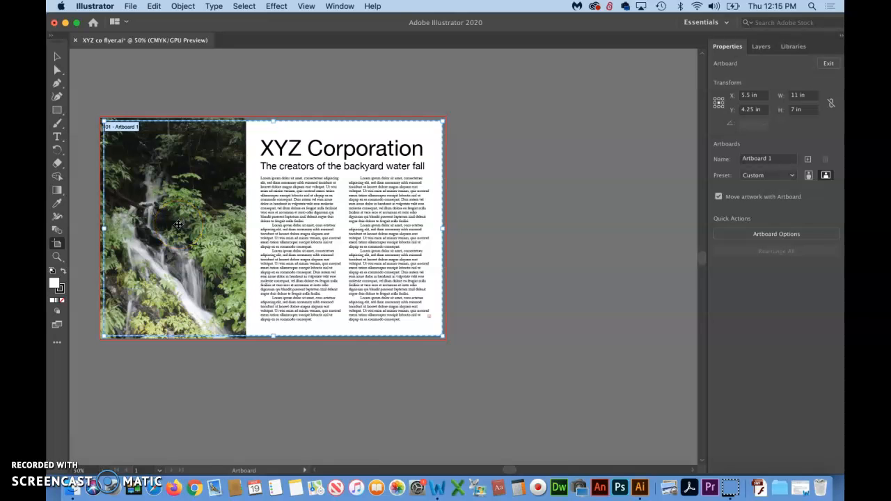
pyautogui.moveTo(179, 226); pyautogui.dragTo(610, 227)
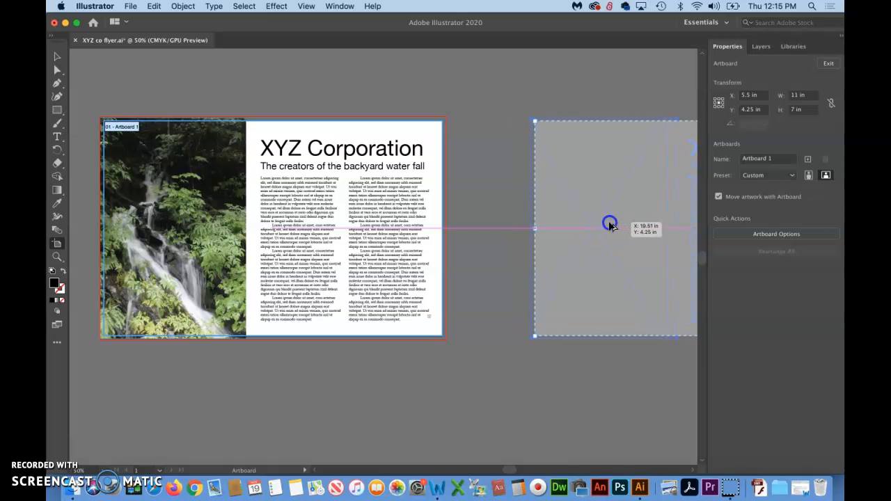
pyautogui.moveTo(610, 227); pyautogui.dragTo(610, 226)
pyautogui.click(571, 345)
# Step: Add the label "outlined fonts" above the copied artboard and enlarge it to about 54 pt
pyautogui.hscroll(5, 478, 371)
pyautogui.scroll(2, 477, 371)
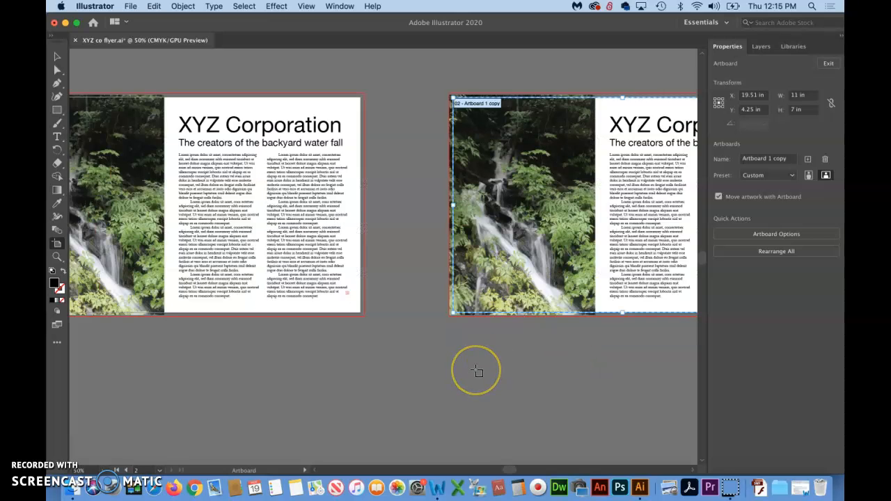
pyautogui.scroll(1, 478, 371)
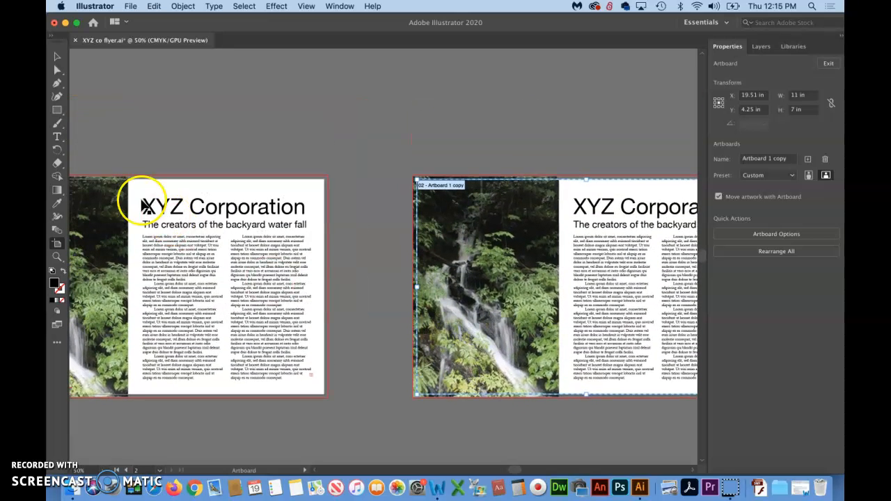
pyautogui.click(57, 137)
pyautogui.click(416, 141)
pyautogui.write('outlined fonts')
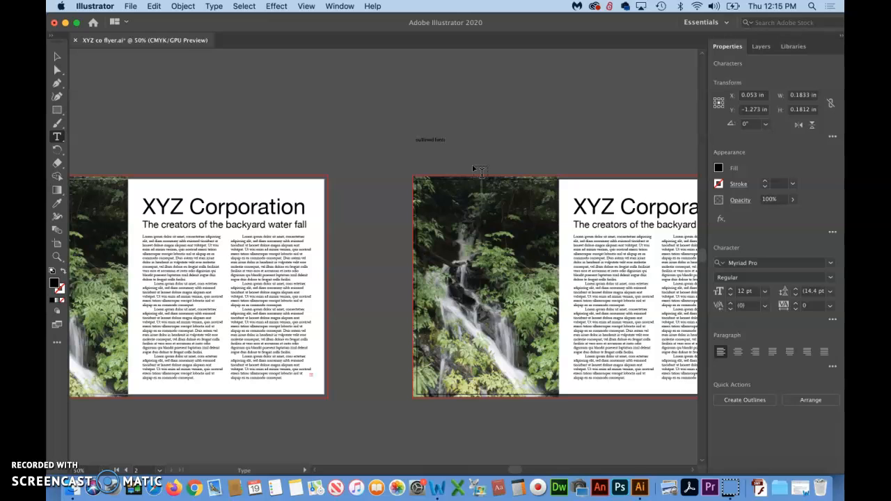
pyautogui.click(57, 56)
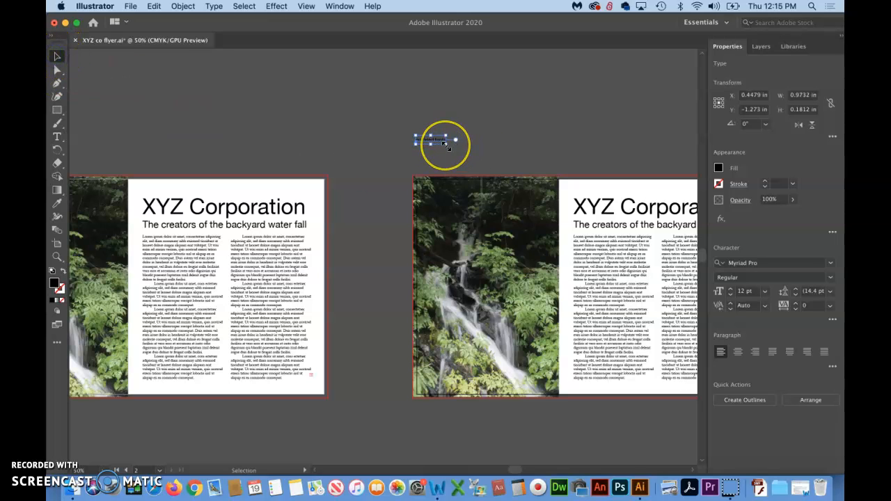
pyautogui.moveTo(446, 145); pyautogui.dragTo(550, 202)
pyautogui.hscroll(5, 390, 240)
pyautogui.scroll(-2, 390, 240)
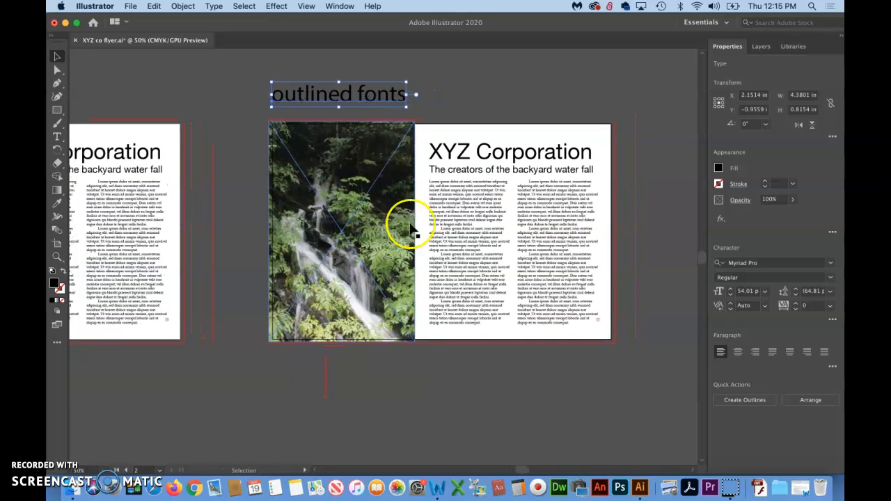
pyautogui.click(537, 425)
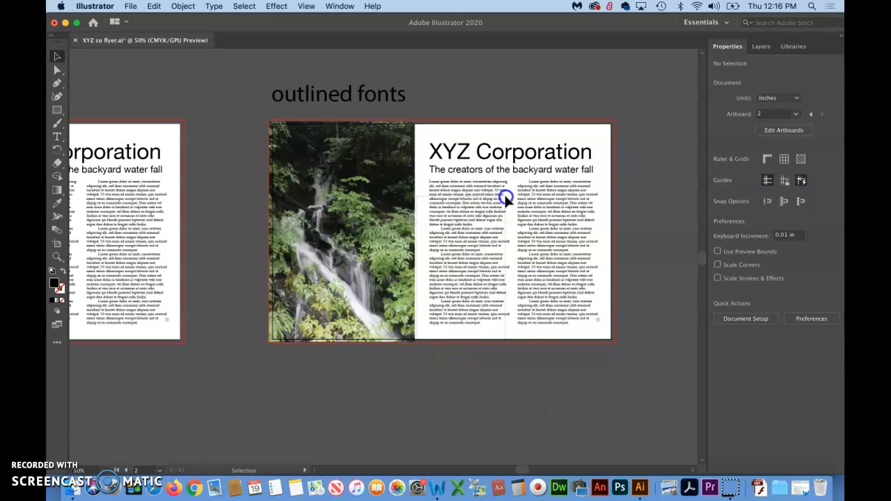
# Step: Convert the heading, subheading and both body text columns on the copied artboard to outlines
pyautogui.moveTo(624, 127); pyautogui.dragTo(515, 167)
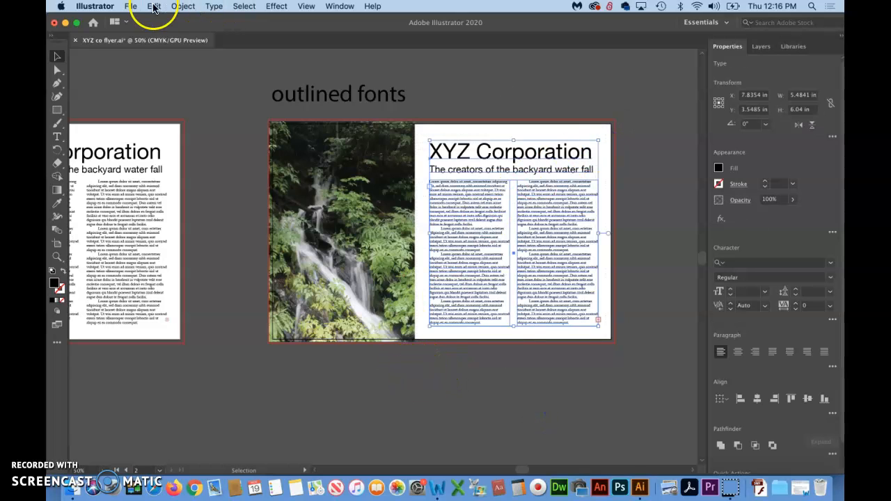
pyautogui.click(182, 6)
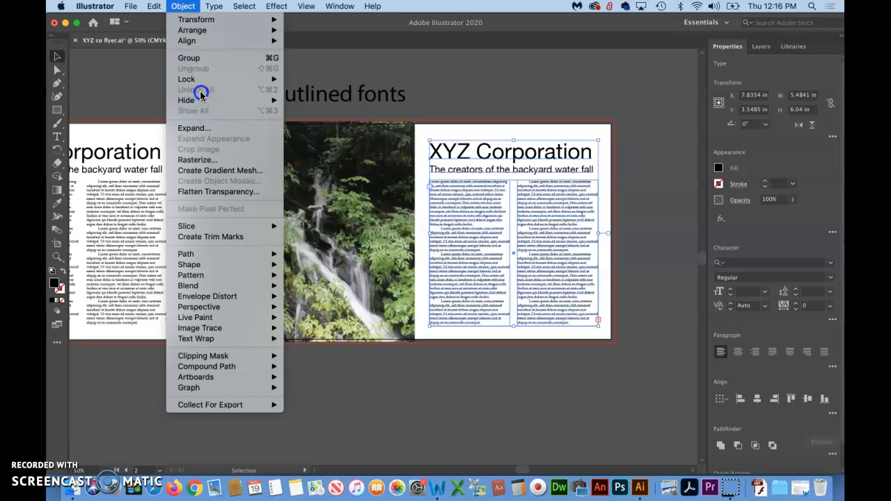
pyautogui.click(518, 76)
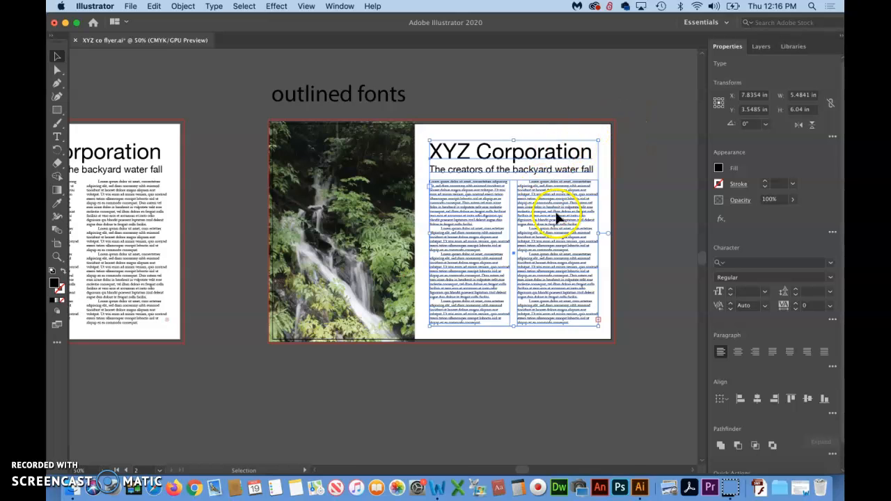
pyautogui.click(213, 7)
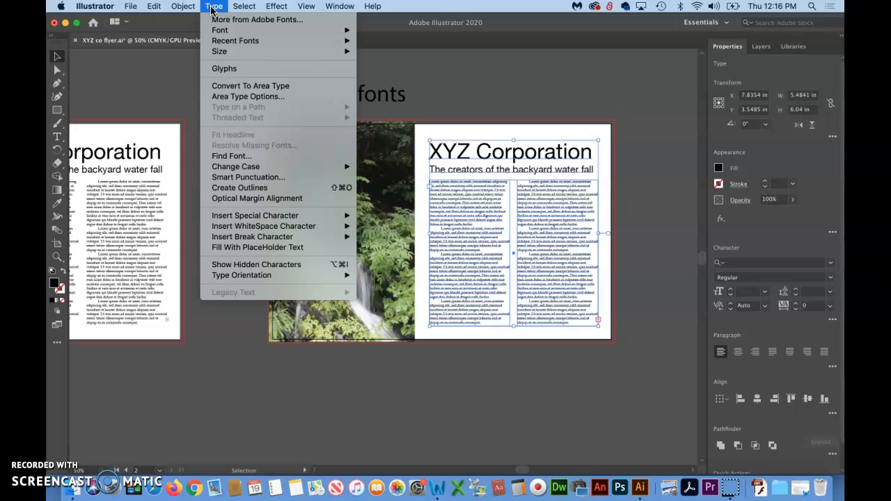
pyautogui.click(252, 188)
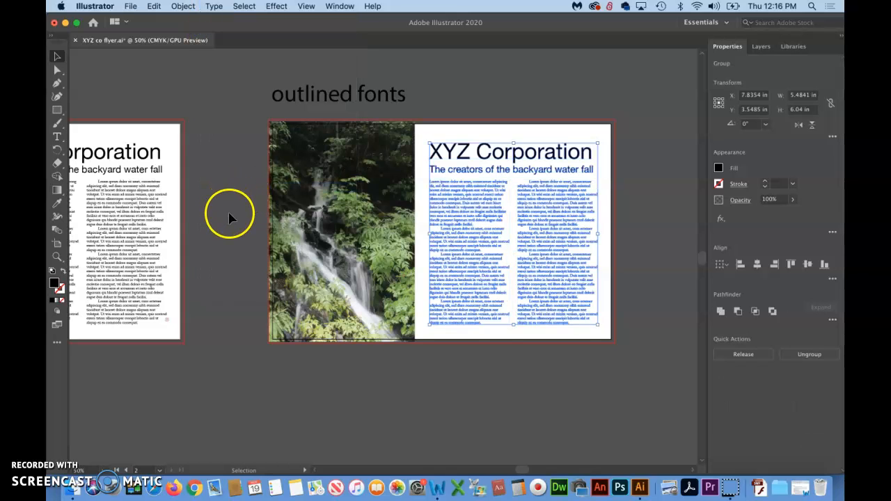
pyautogui.click(229, 218)
# Step: Look over the original artboard and its outlined copy side by side
pyautogui.hscroll(5, 229, 216)
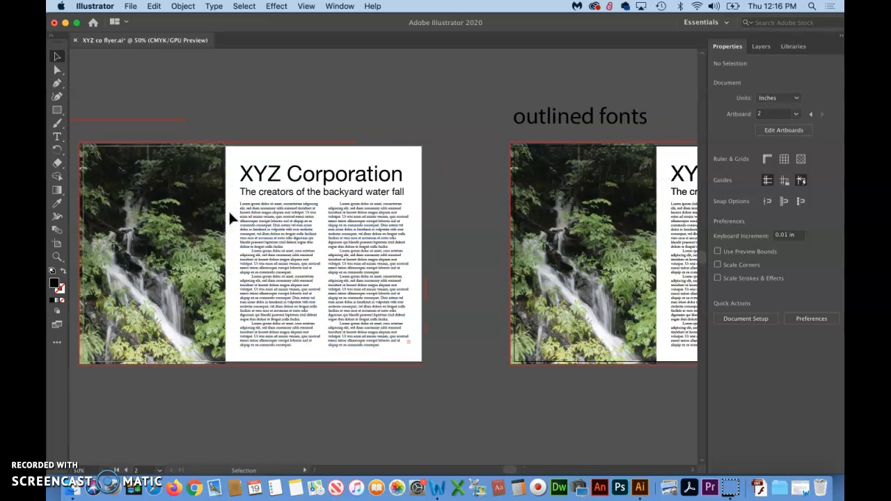
pyautogui.hscroll(-4, 229, 210)
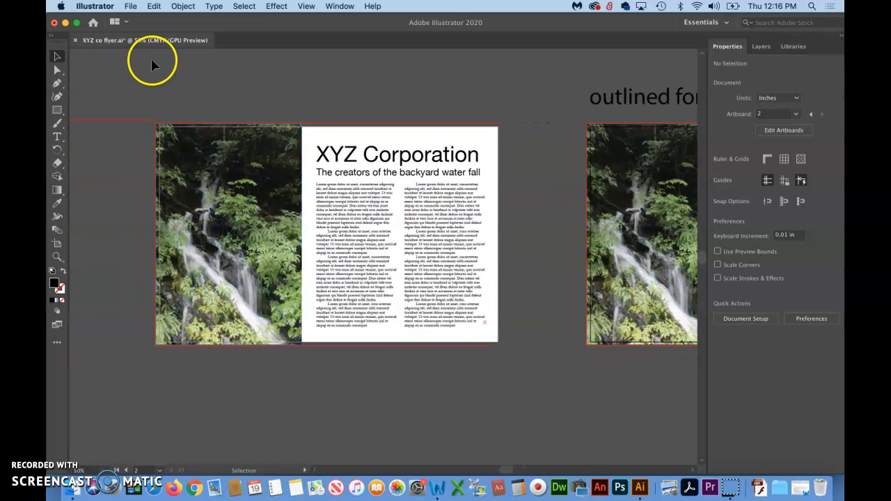
pyautogui.scroll(-3, 459, 395)
pyautogui.hscroll(2, 459, 395)
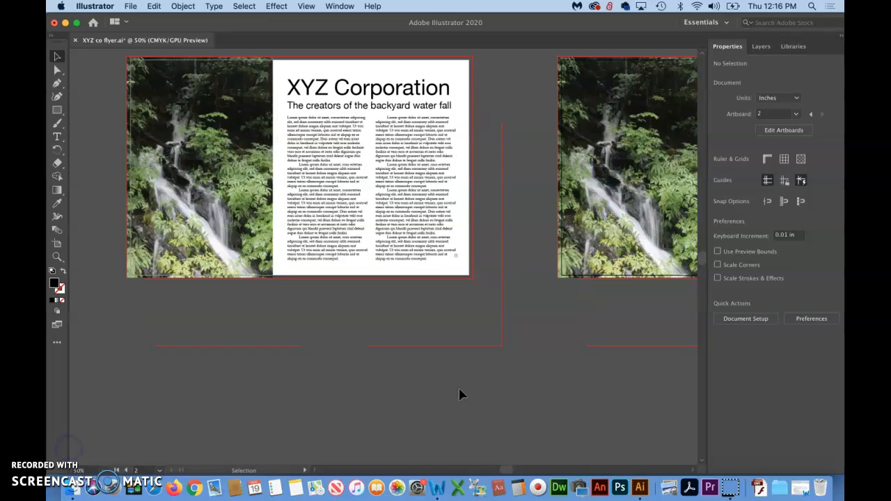
pyautogui.hscroll(4, 459, 395)
pyautogui.scroll(3, 460, 395)
pyautogui.hscroll(-3, 459, 395)
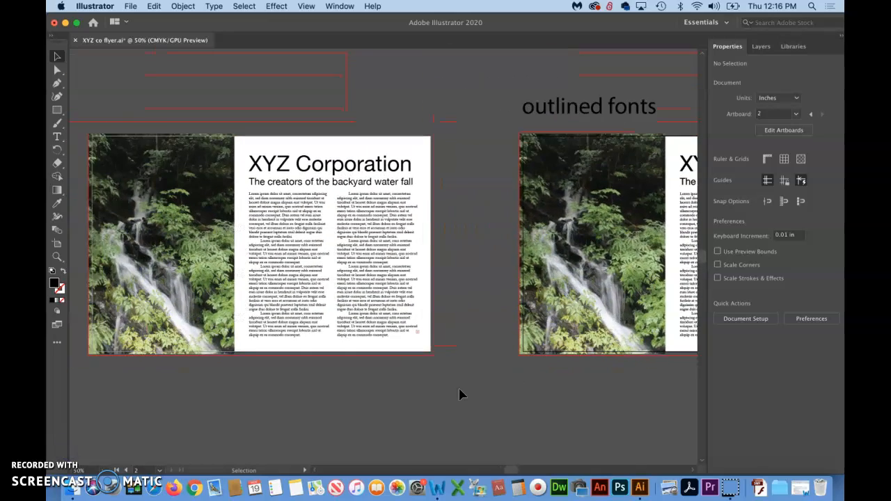
pyautogui.hscroll(-3, 460, 395)
pyautogui.hscroll(1, 459, 395)
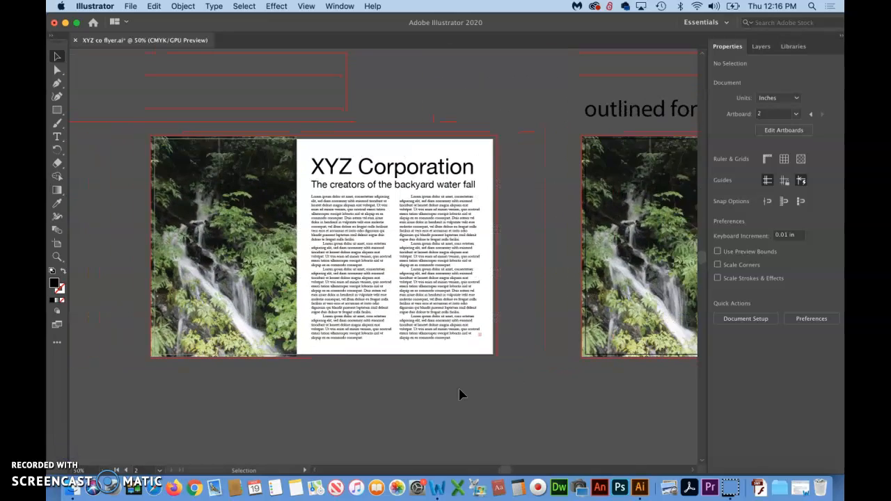
pyautogui.hscroll(2, 460, 395)
pyautogui.hscroll(-1, 459, 395)
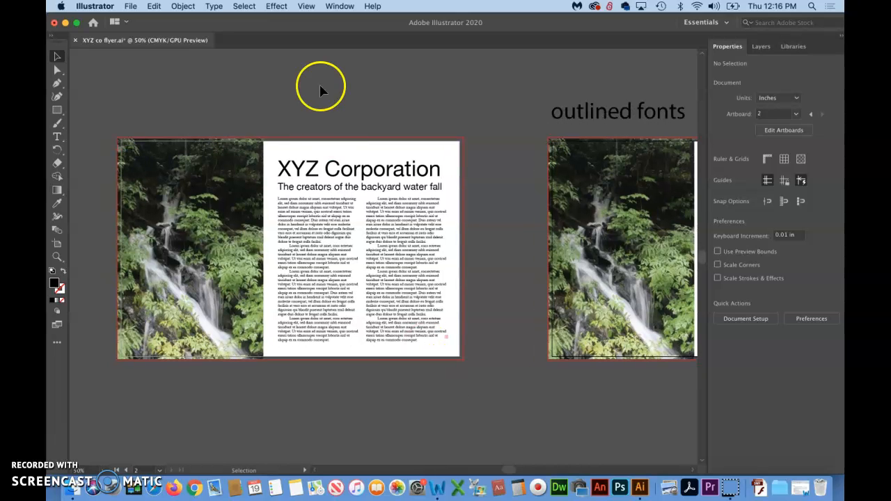
# Step: Save the flyer and package it to Downloads as "XYZ co flyer_Folder", including links in a separate folder, relinked files, fonts and a report
pyautogui.click(129, 7)
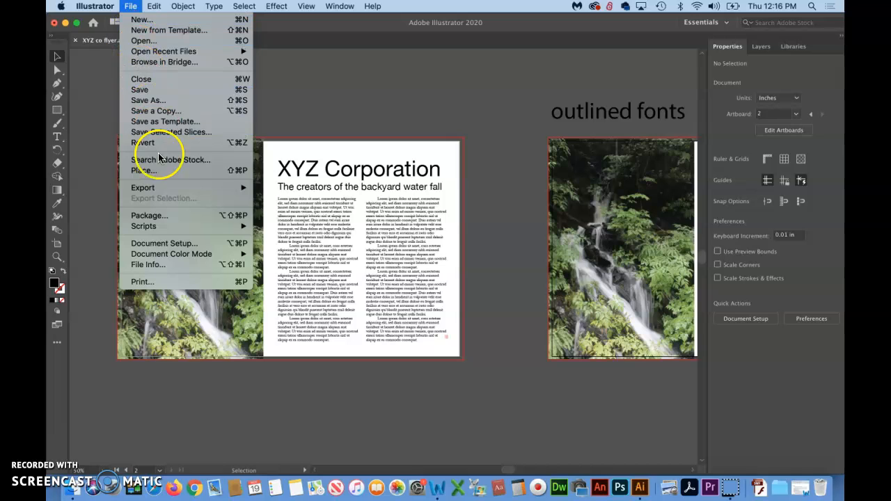
pyautogui.click(197, 215)
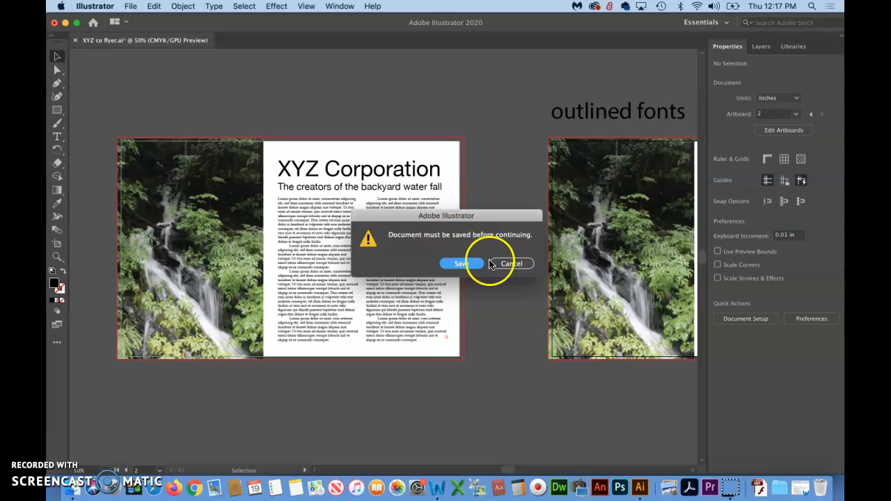
pyautogui.click(459, 266)
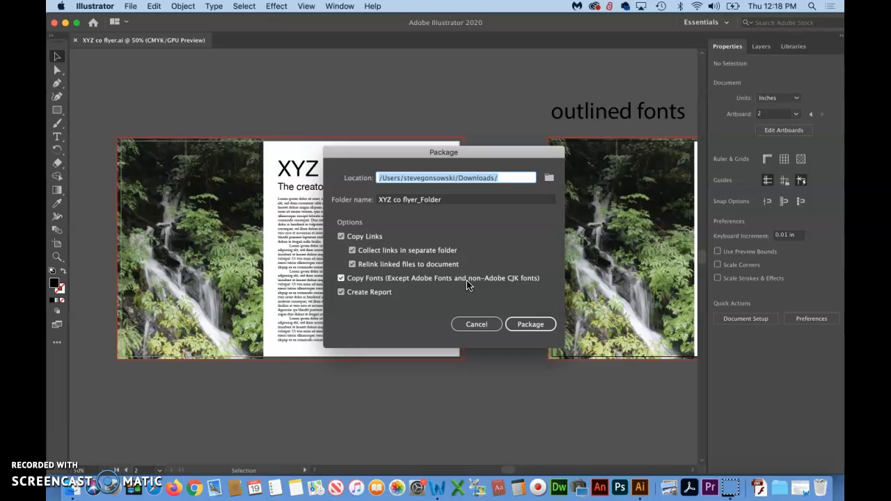
pyautogui.click(343, 293)
pyautogui.click(341, 293)
pyautogui.click(529, 325)
pyautogui.click(416, 188)
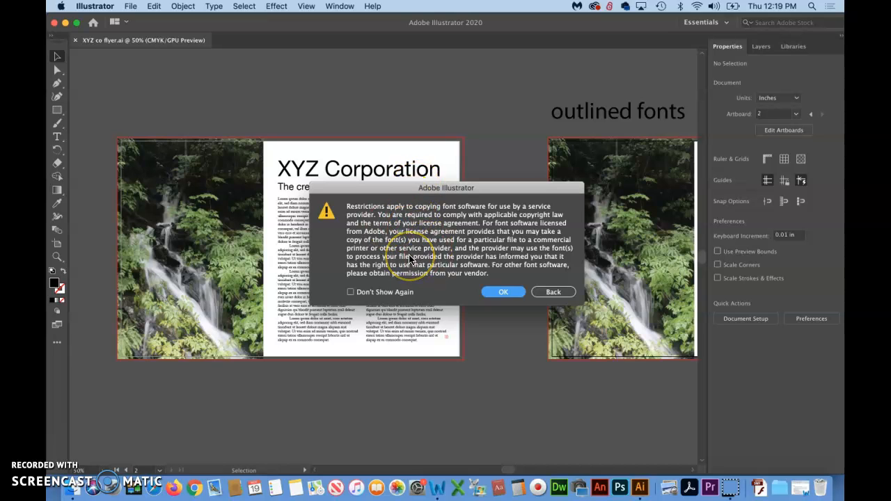
pyautogui.click(503, 293)
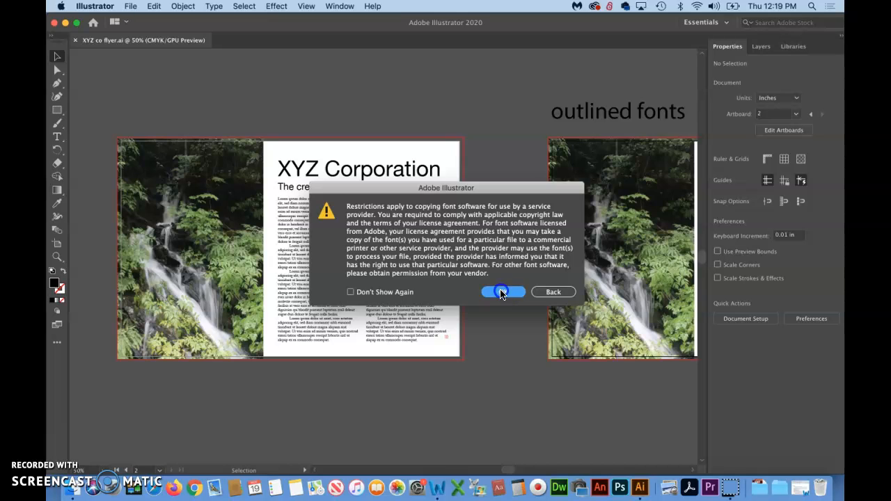
pyautogui.click(427, 280)
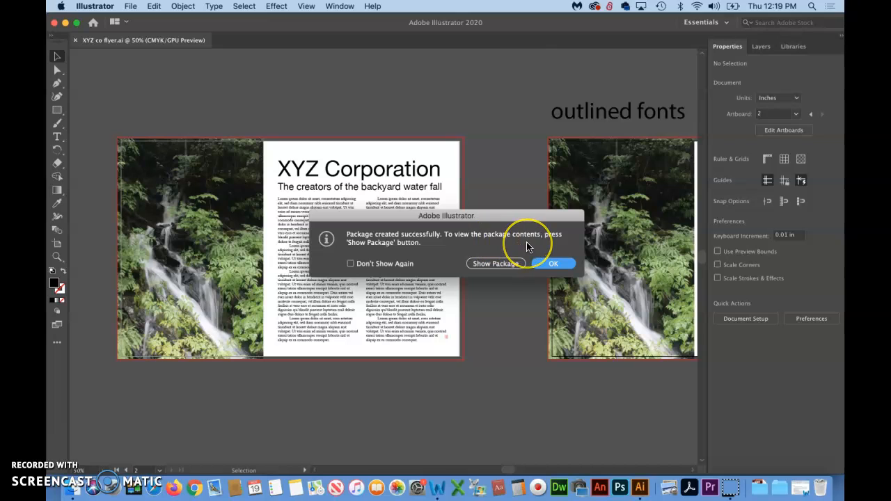
pyautogui.click(552, 265)
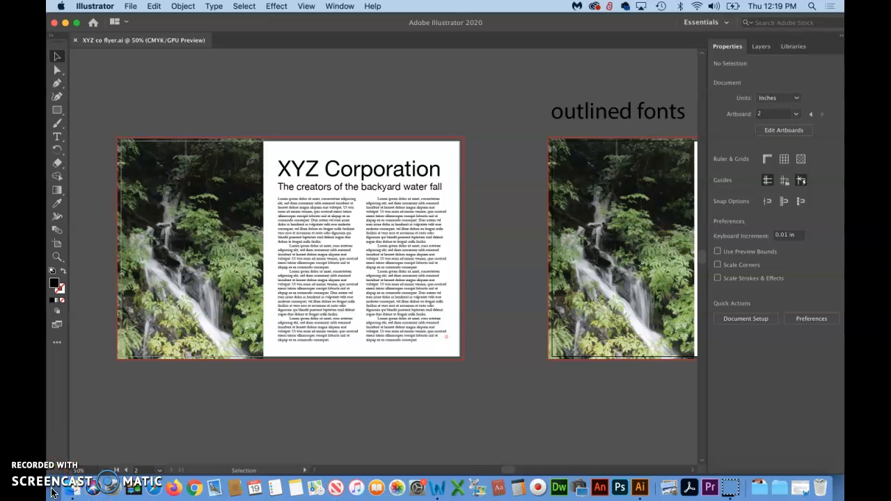
# Step: Switch to Finder, open "XYZ co flyer_Folder" in Downloads and examine the contents of its Links and Fonts subfolders
pyautogui.click(75, 489)
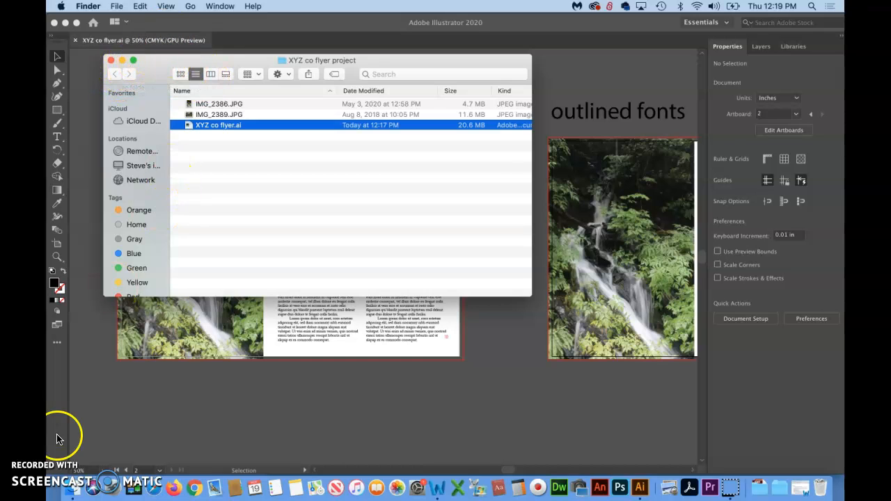
pyautogui.click(73, 449)
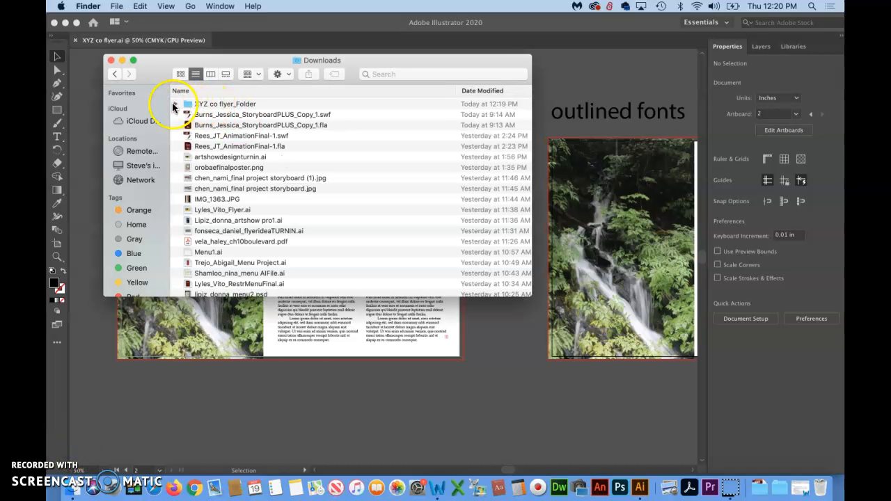
pyautogui.click(209, 108)
pyautogui.doubleClick(209, 108)
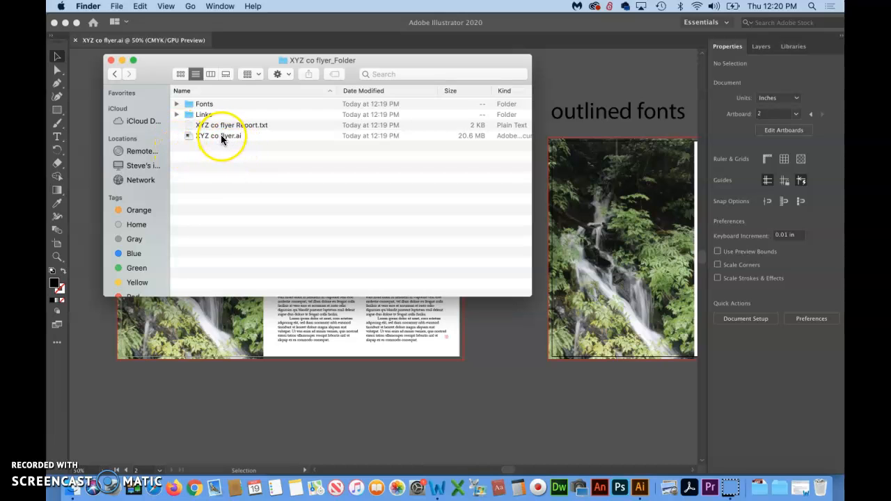
pyautogui.click(176, 115)
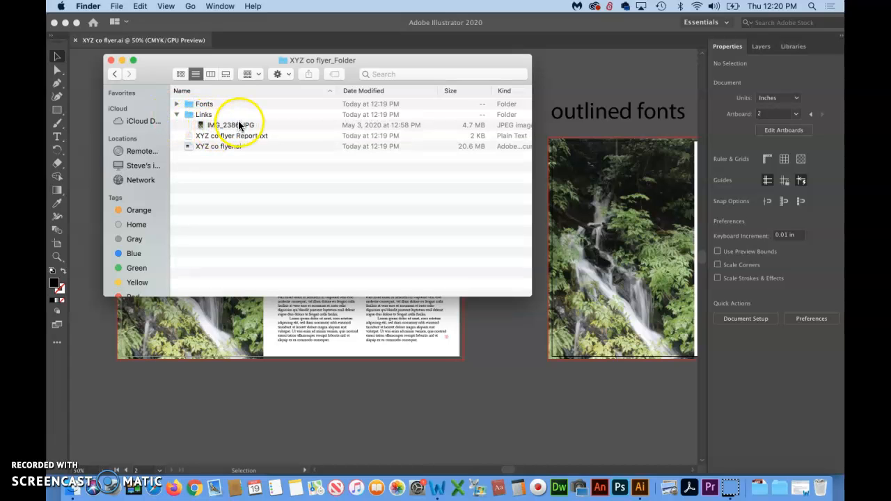
pyautogui.click(176, 104)
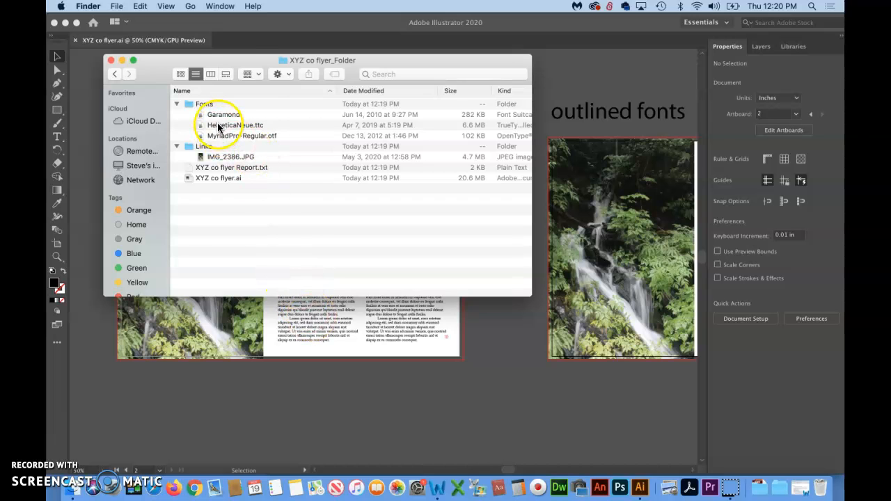
pyautogui.moveTo(218, 60); pyautogui.dragTo(157, 69)
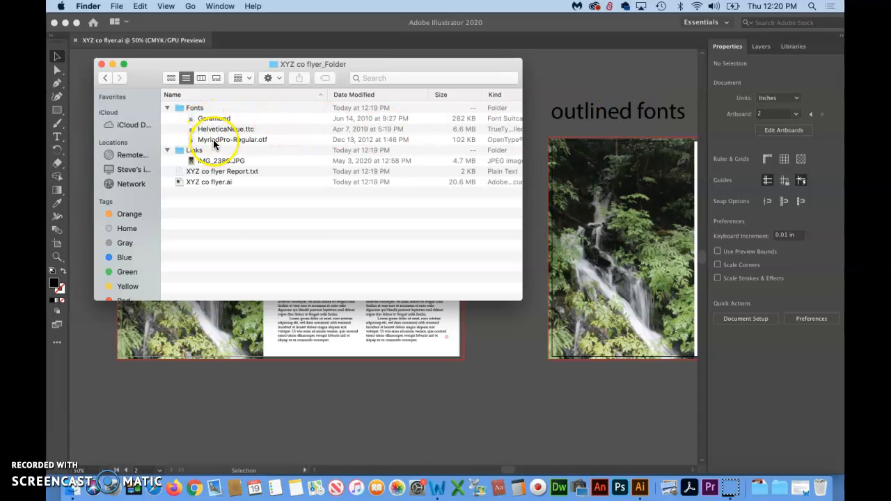
pyautogui.click(166, 108)
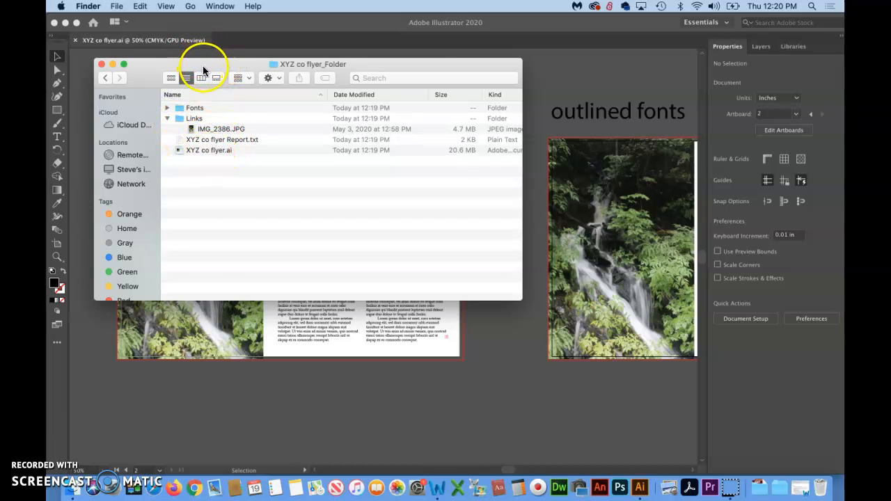
# Step: Close the original flyer document in Illustrator and open the packaged "XYZ co flyer.ai" from "XYZ co flyer_Folder"
pyautogui.moveTo(204, 69); pyautogui.dragTo(156, 99)
pyautogui.click(115, 32)
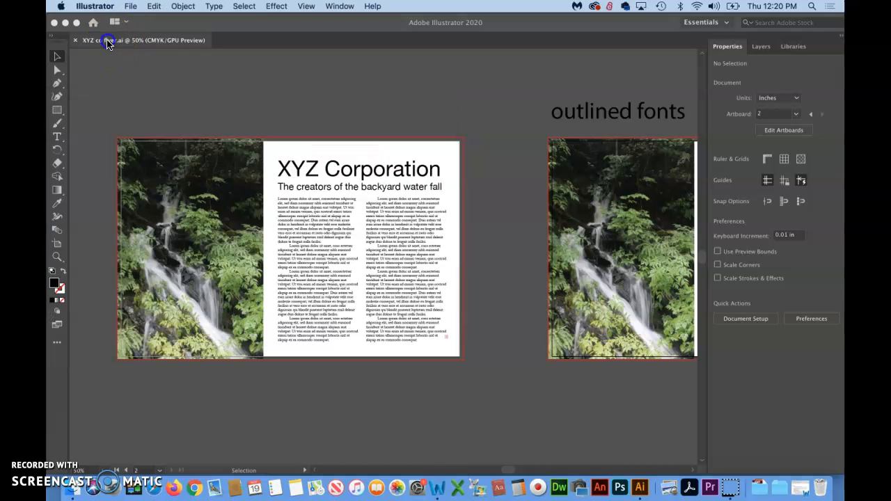
pyautogui.click(75, 40)
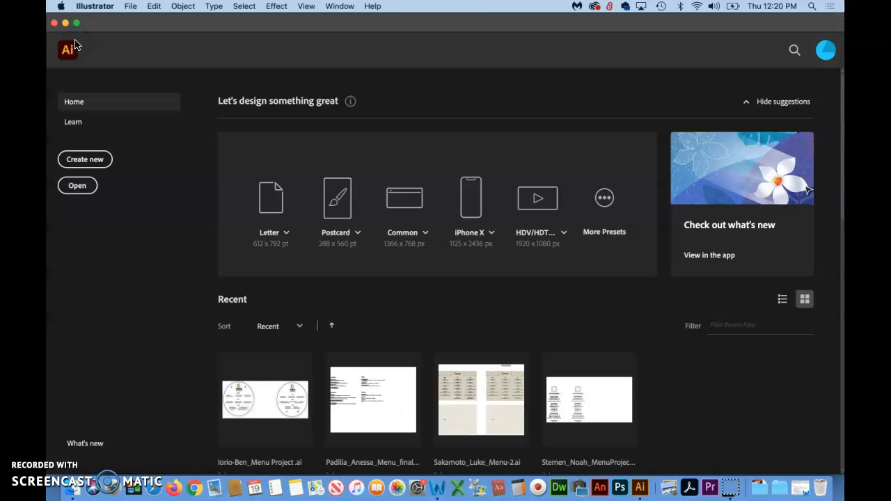
pyautogui.click(65, 26)
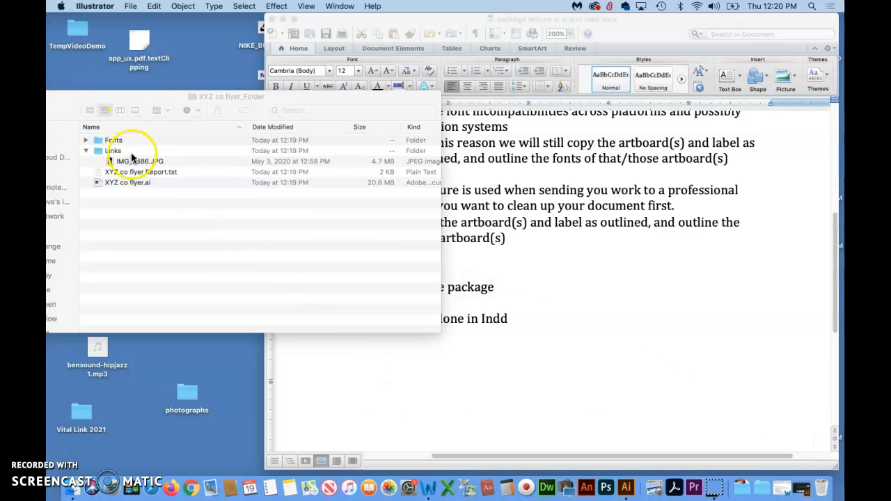
pyautogui.doubleClick(128, 183)
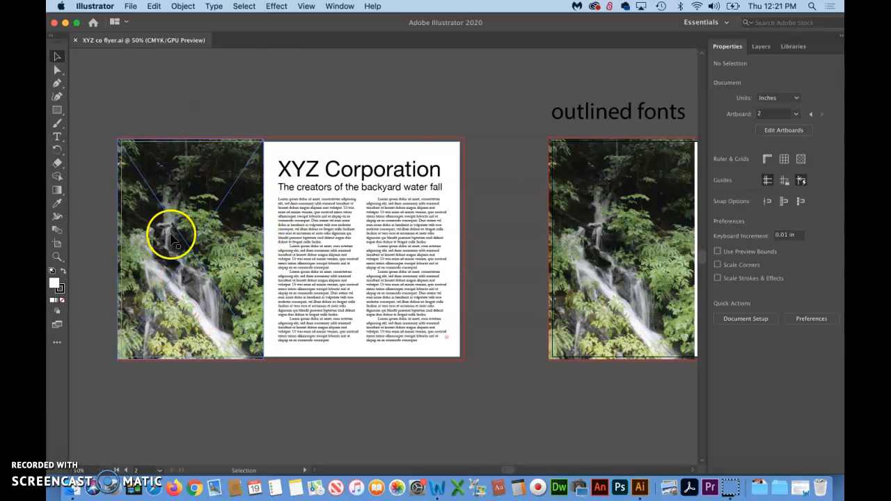
# Step: Return to the Downloads folder in an enlarged Finder window and compress "XYZ co flyer_Folder" into a zip archive
pyautogui.moveTo(202, 25); pyautogui.dragTo(398, 26)
pyautogui.moveTo(139, 98); pyautogui.dragTo(243, 83)
pyautogui.click(126, 95)
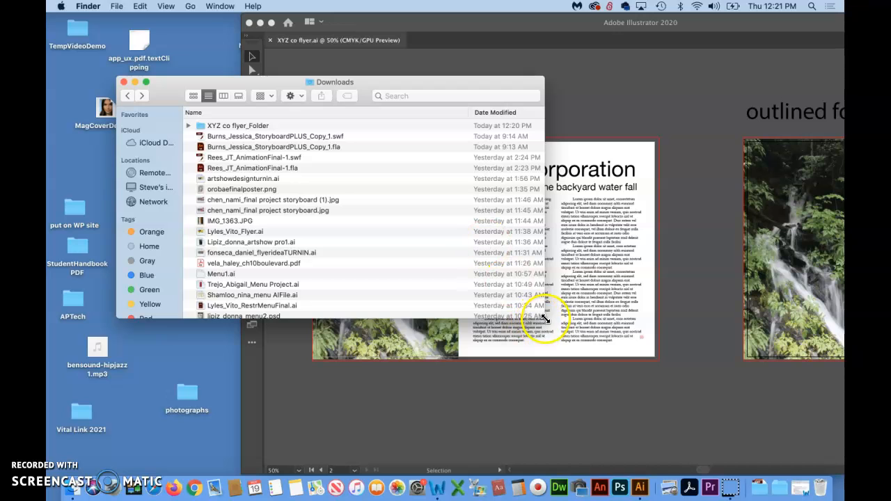
pyautogui.moveTo(544, 318); pyautogui.dragTo(783, 447)
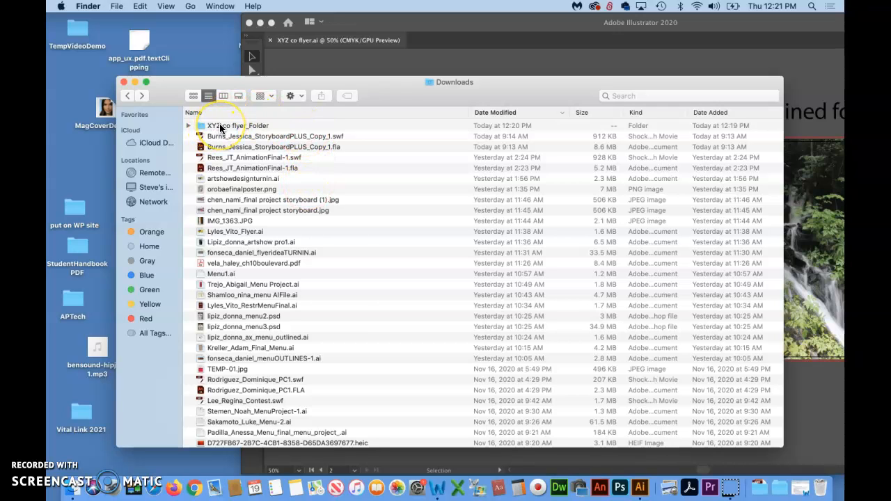
pyautogui.rightClick(221, 127)
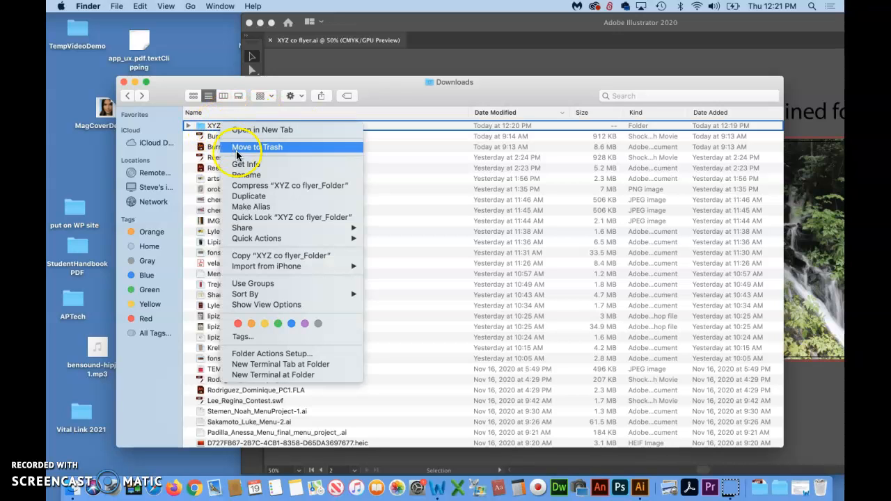
pyautogui.click(258, 187)
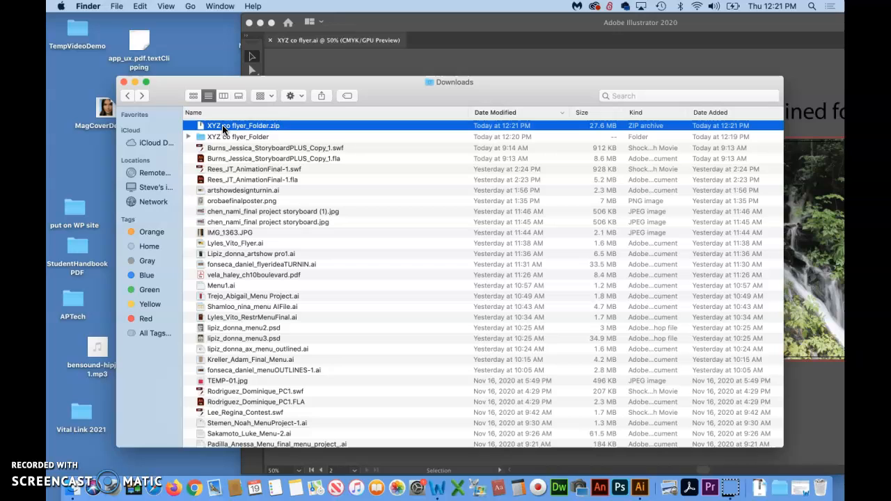
# Step: Rename the new zip archive with the author's last name, first name and "xyz", separated by underscores
pyautogui.click(223, 126)
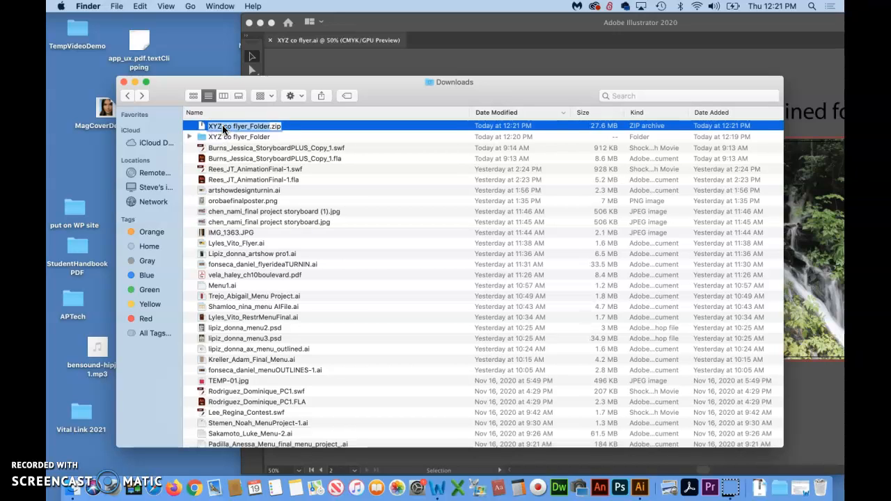
pyautogui.write('con')
pyautogui.write('sowski_fi')
pyautogui.write('rst')
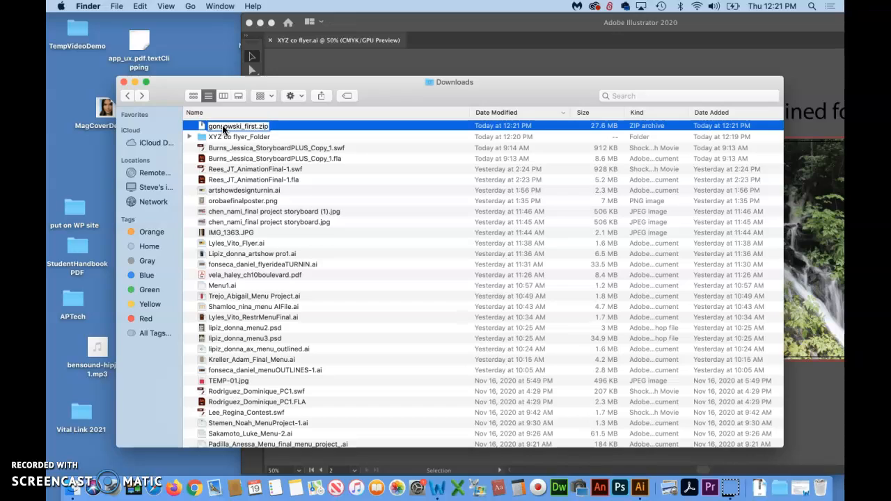
pyautogui.press('BackSpace')
pyautogui.press('BackSpace')
pyautogui.press('BackSpace')
pyautogui.press('BackSpace')
pyautogui.press('BackSpace')
pyautogui.write('steve_')
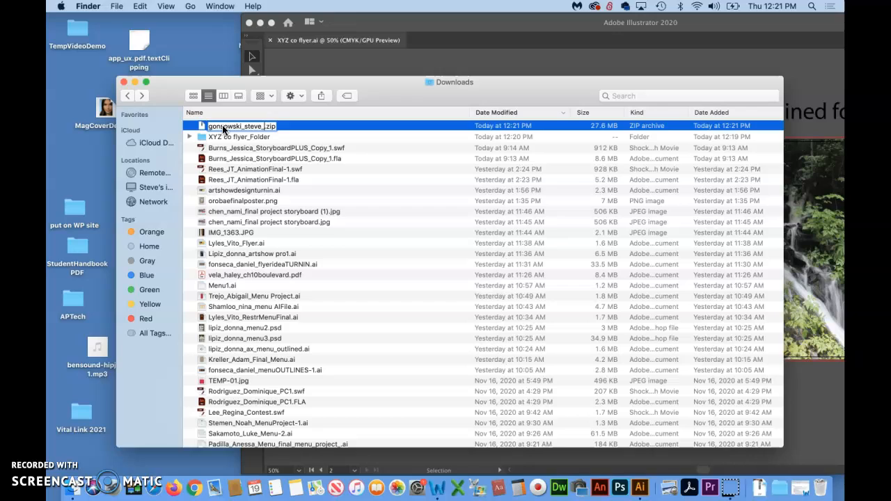
pyautogui.write('xyz')
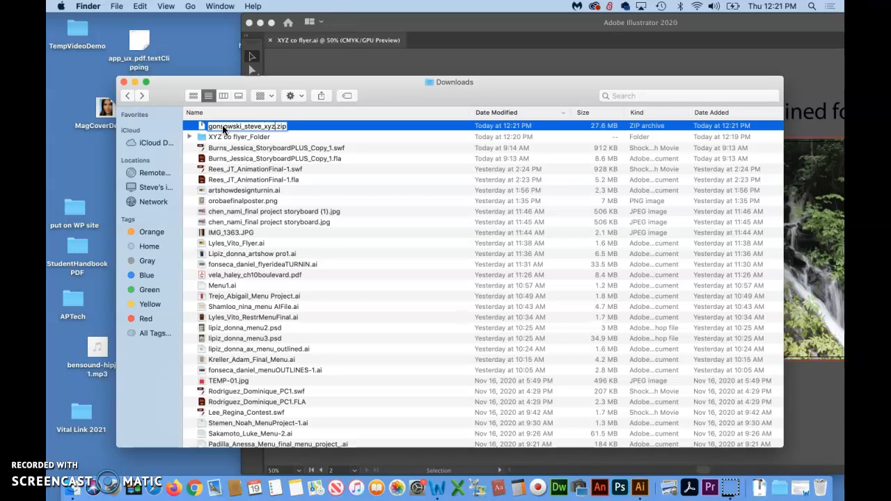
pyautogui.click(296, 137)
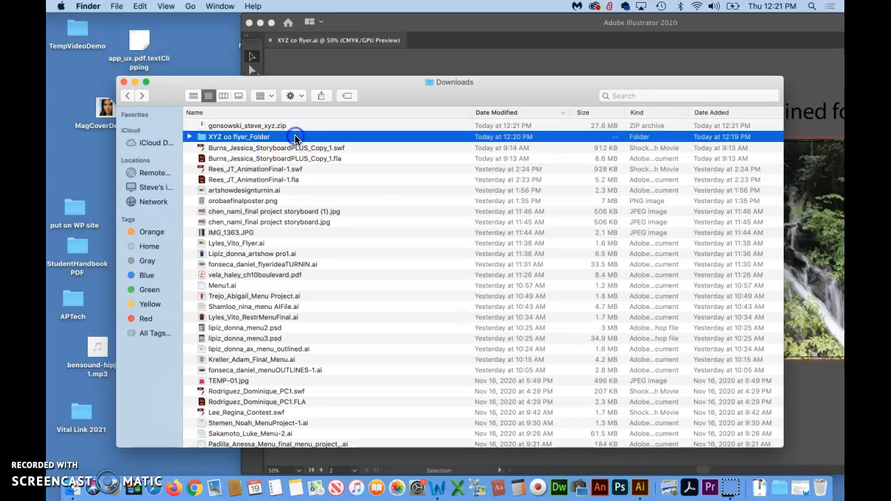